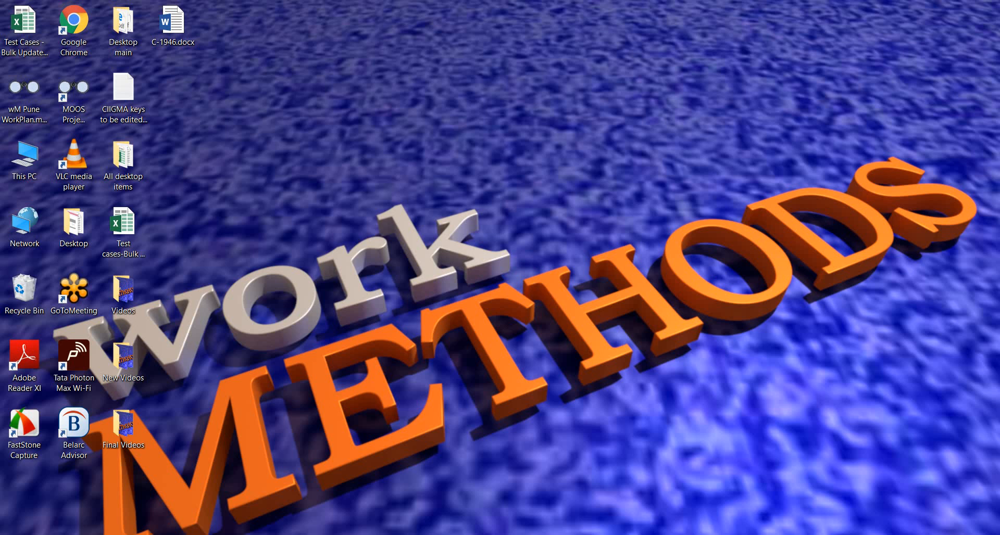
# Step: Switch to the Case Management Demo site in Chrome and open the Assign Workflow Template form for current task C-1946
pyautogui.click(629, 534)
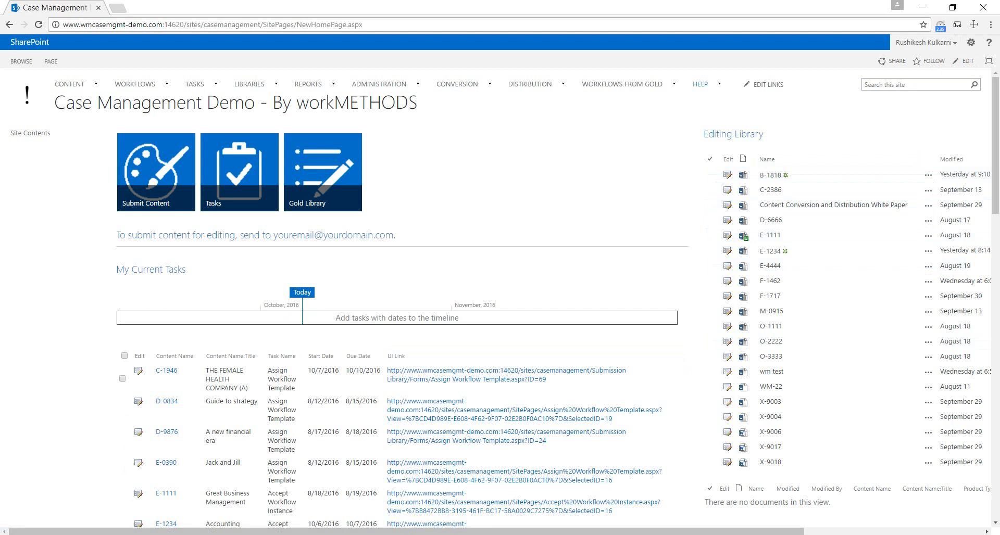
pyautogui.click(122, 379)
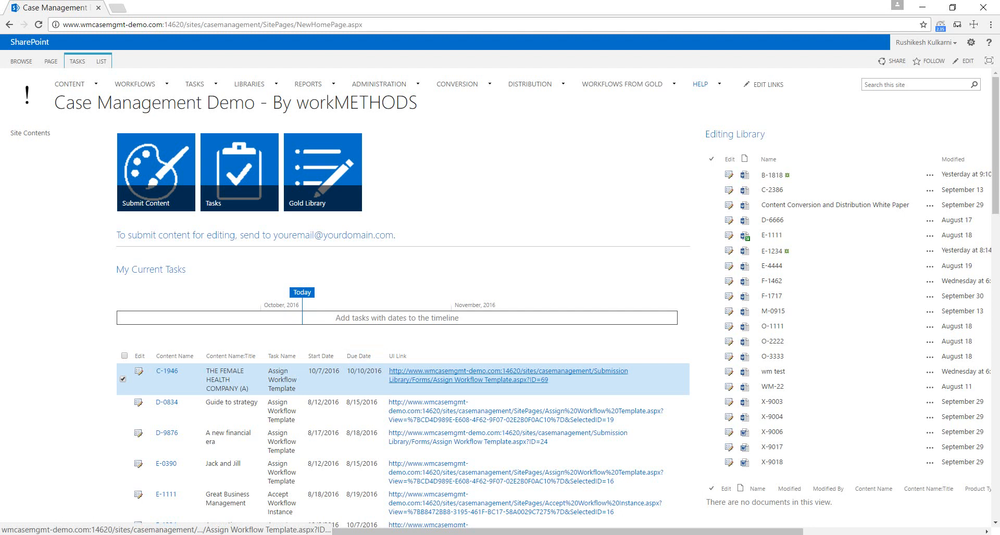
pyautogui.click(469, 371)
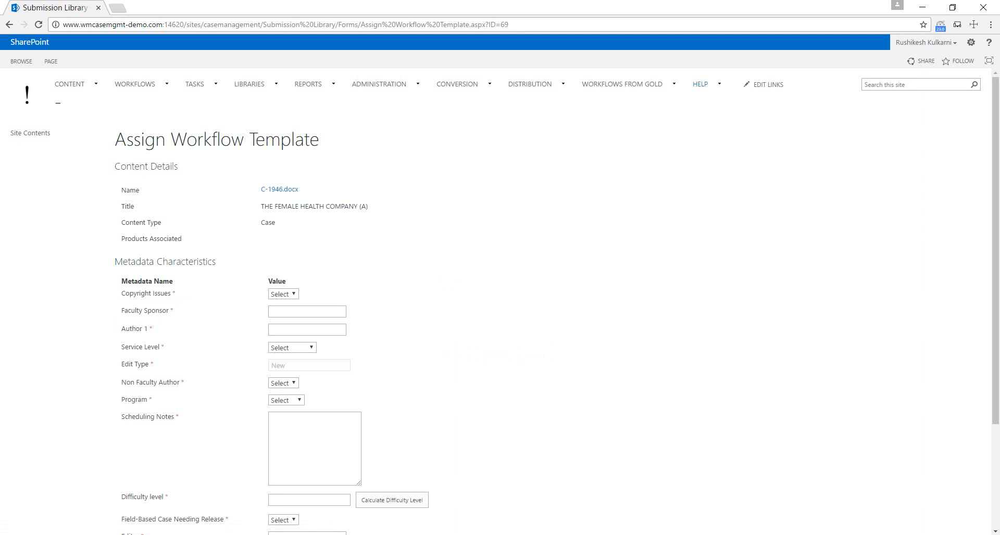
# Step: Review the content's name, title and content type, along with the metadata fields and workflow templates section of the form
pyautogui.moveTo(121, 190); pyautogui.dragTo(140, 191)
pyautogui.moveTo(121, 206); pyautogui.dragTo(134, 206)
pyautogui.moveTo(121, 223); pyautogui.dragTo(161, 222)
pyautogui.scroll(-1, 500, 302)
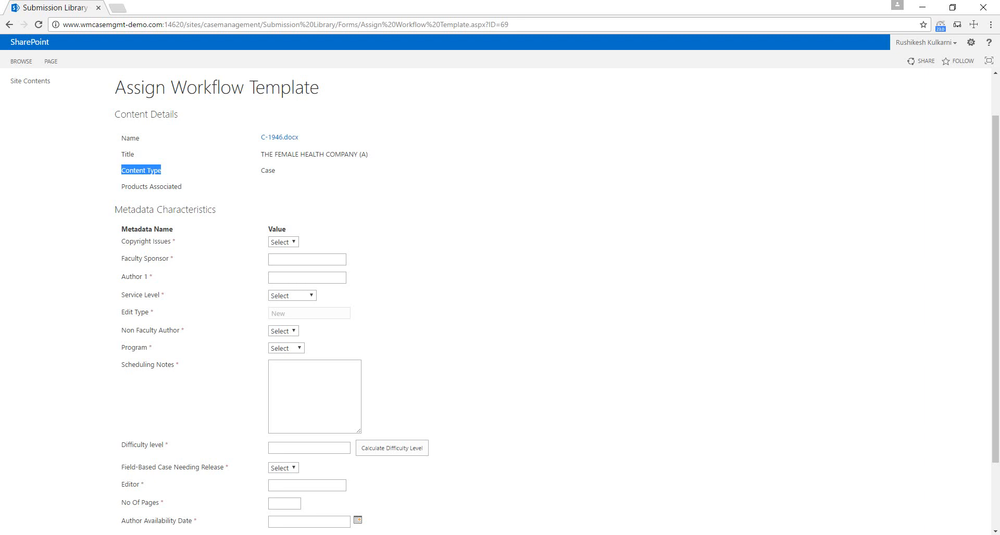
pyautogui.scroll(-2, 500, 299)
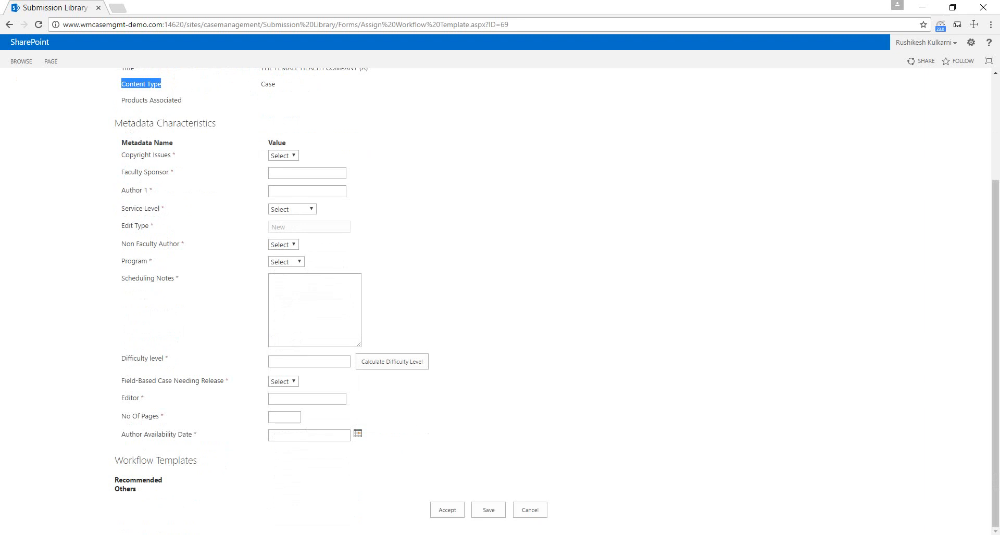
pyautogui.scroll(1, 500, 299)
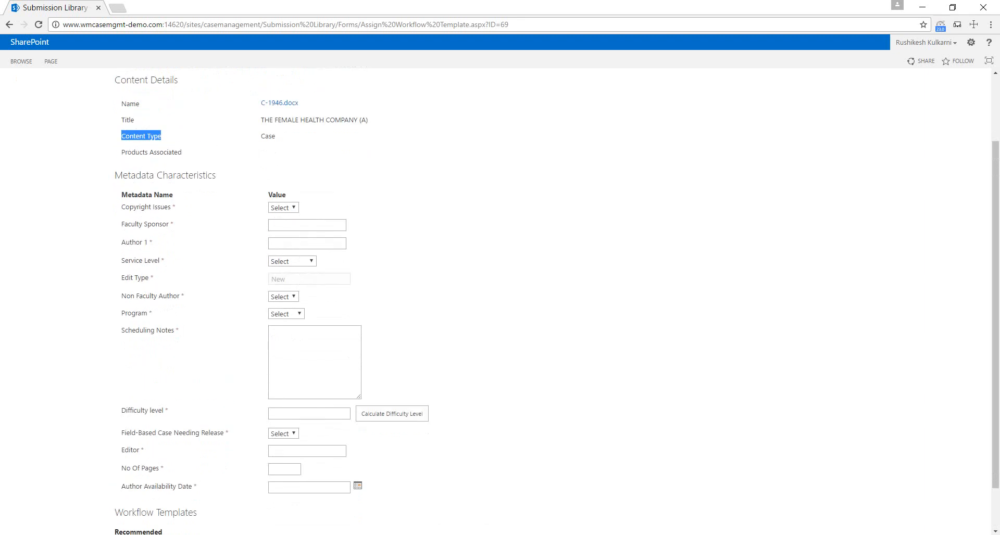
# Step: Set Copyright Issues to Yes and fill in the faculty sponsor's name from the matching suggestion
pyautogui.click(283, 208)
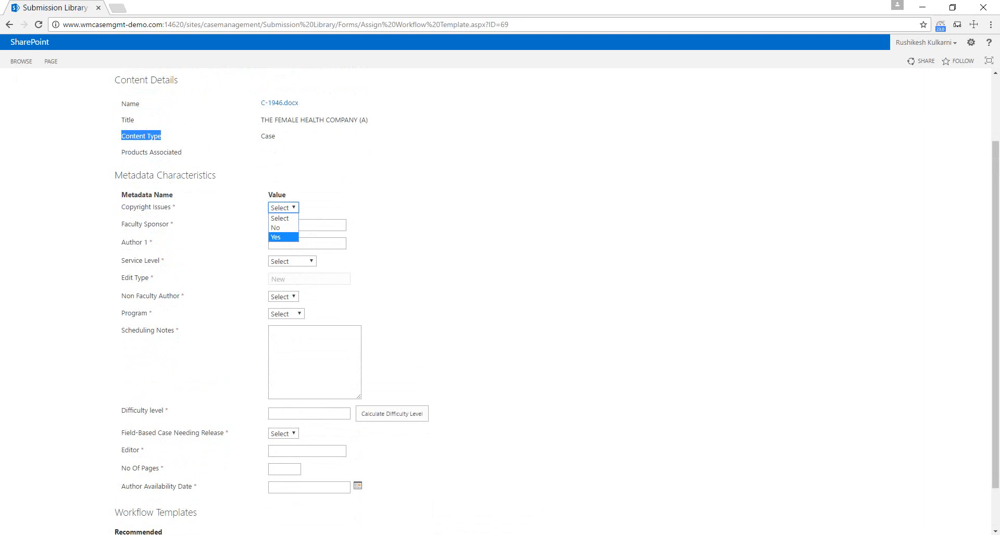
pyautogui.click(283, 237)
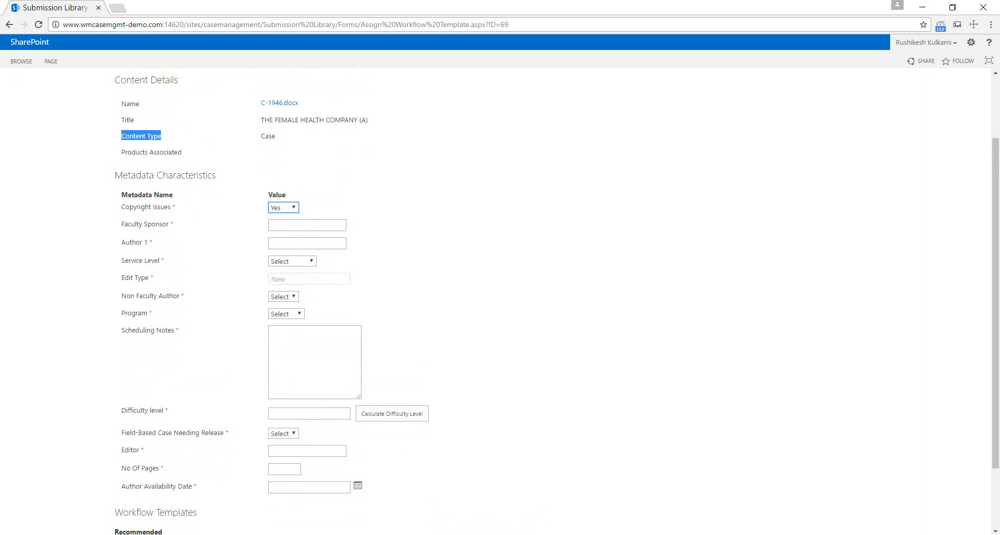
pyautogui.click(307, 226)
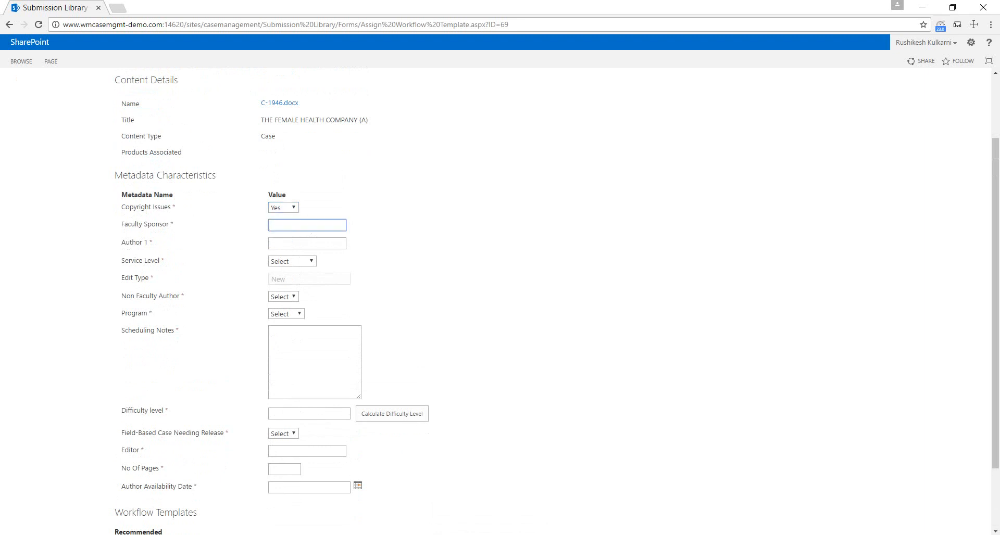
pyautogui.write('james')
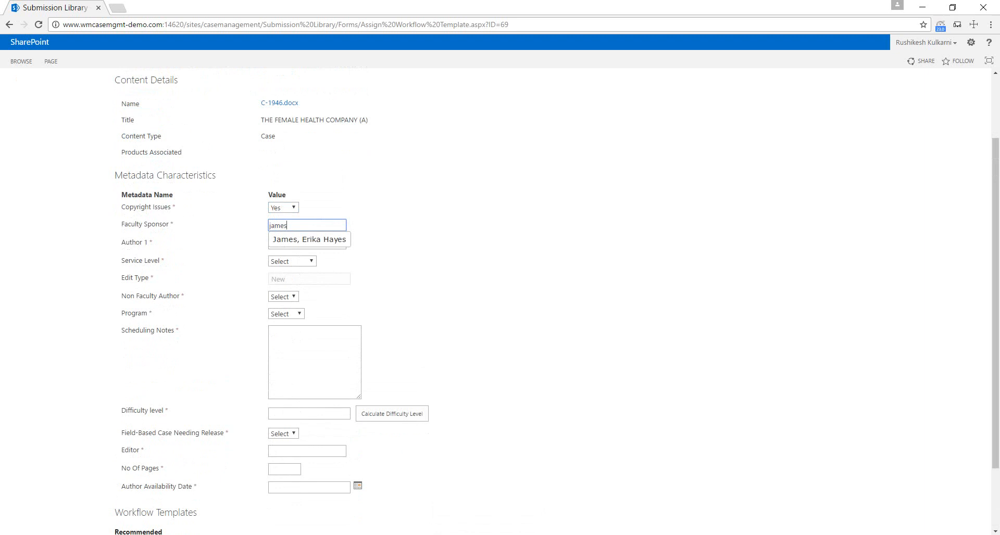
pyautogui.press('Down')
pyautogui.press('Return')
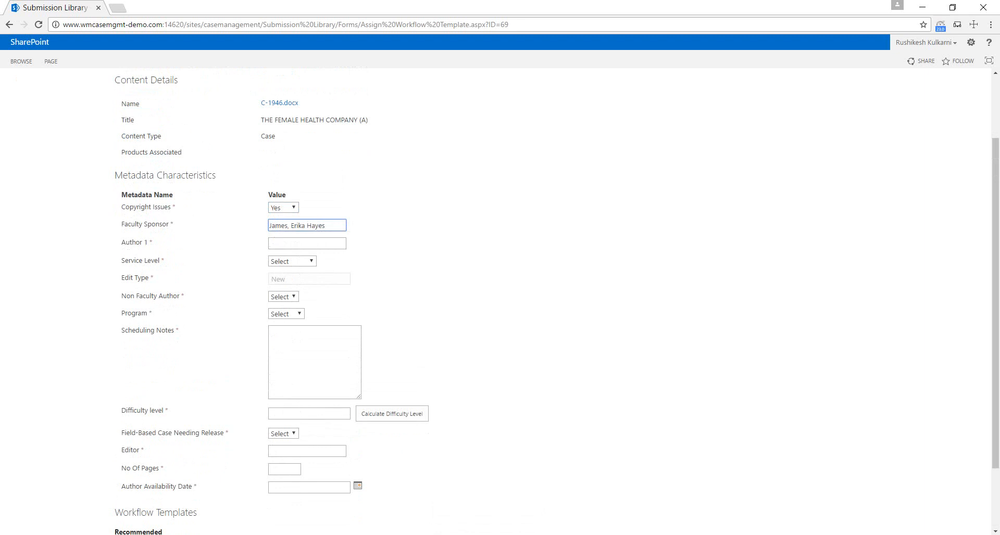
# Step: Fill in Author 1 with the first suggestion matching "aut" and set Service Level to Internal Use
pyautogui.click(307, 243)
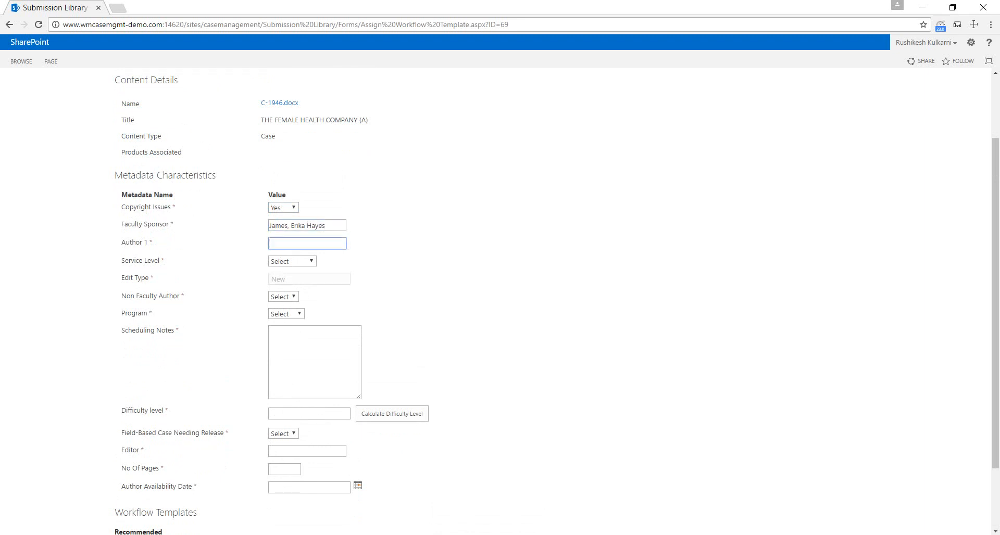
pyautogui.write('aut')
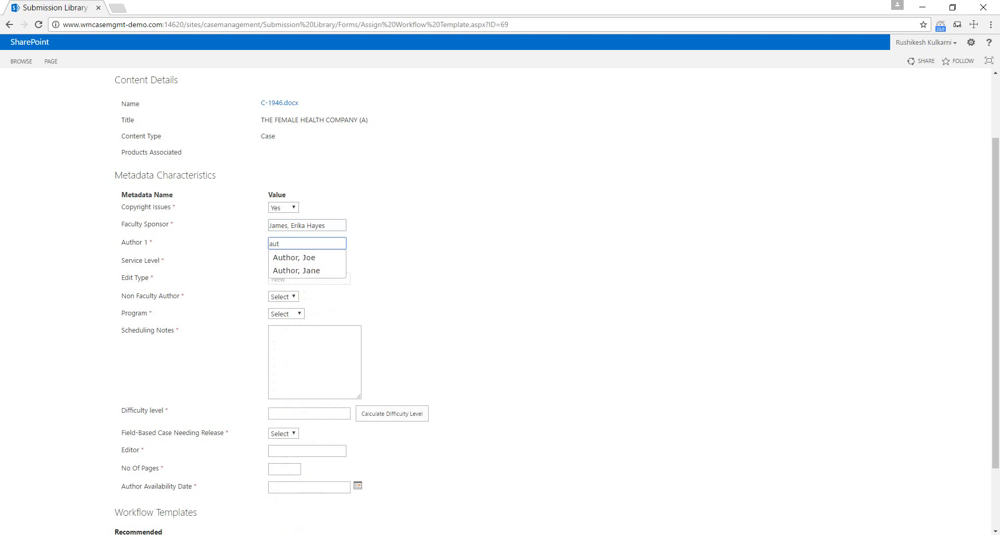
pyautogui.press('Down')
pyautogui.press('Return')
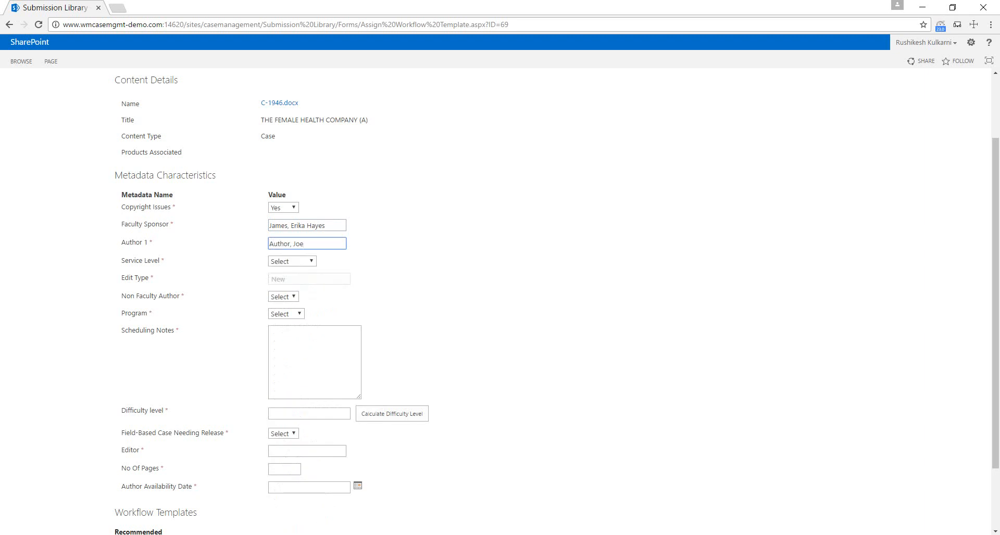
pyautogui.press('Tab')
pyautogui.hotkey('alt', 'Down')
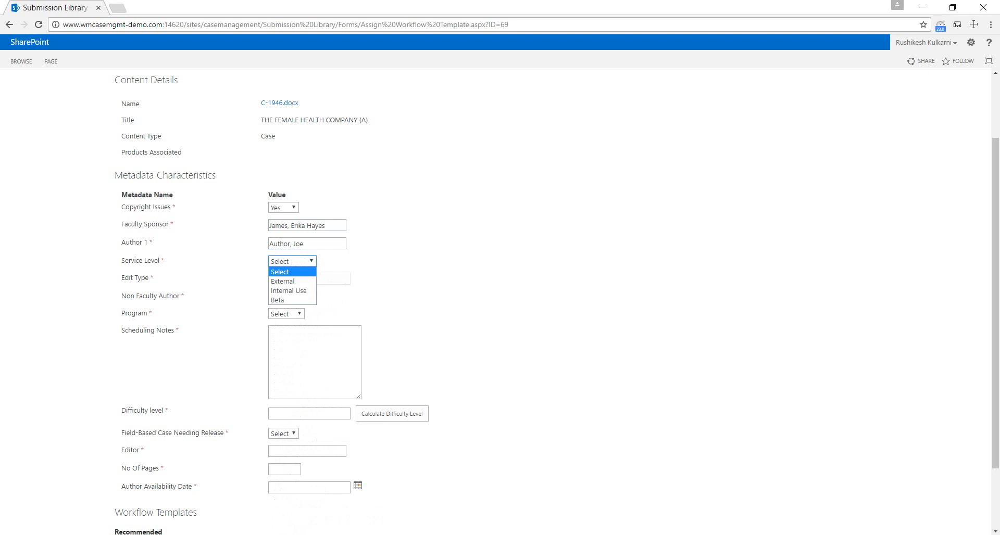
pyautogui.press('Down')
pyautogui.press('Down')
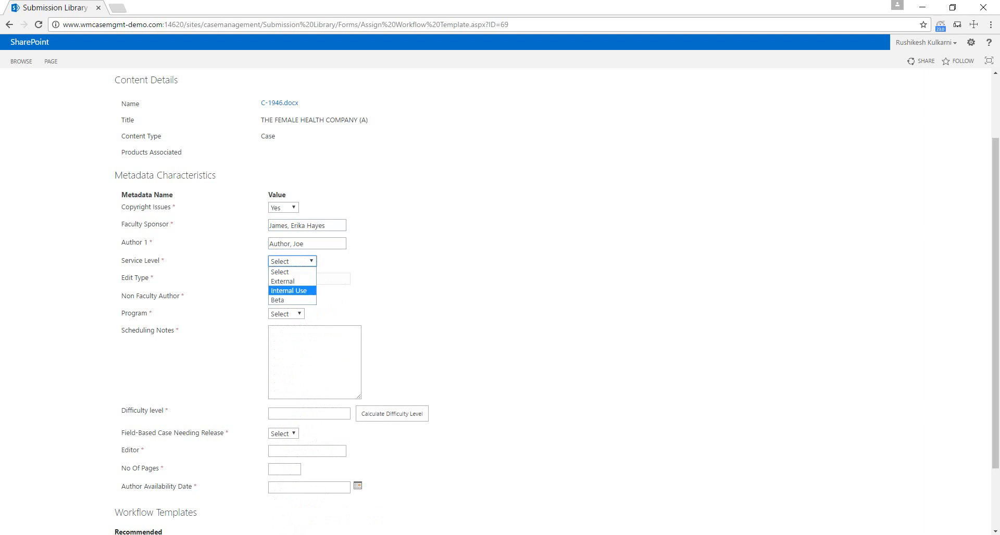
pyautogui.press('Return')
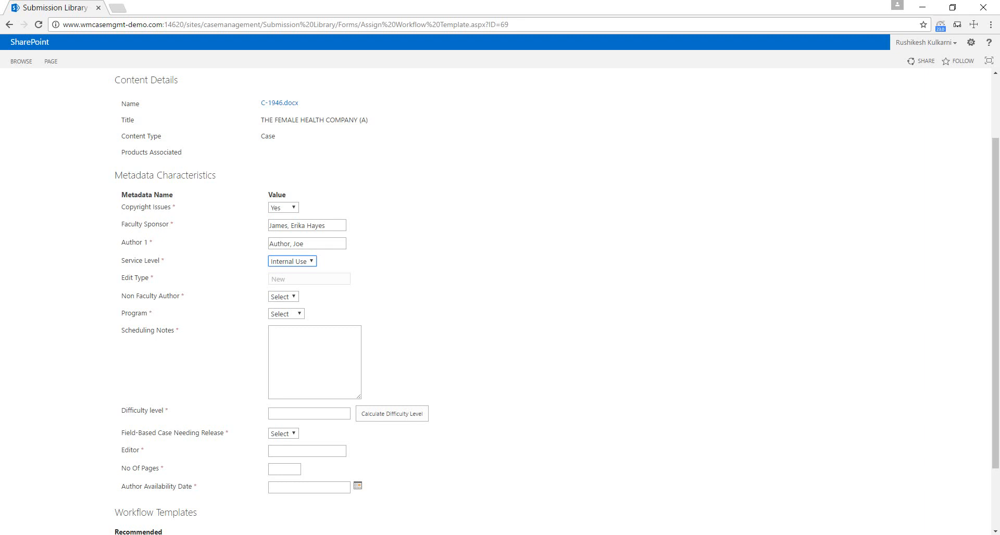
# Step: Set Non Faculty Author to Yes and Program to GEMBA
pyautogui.click(284, 297)
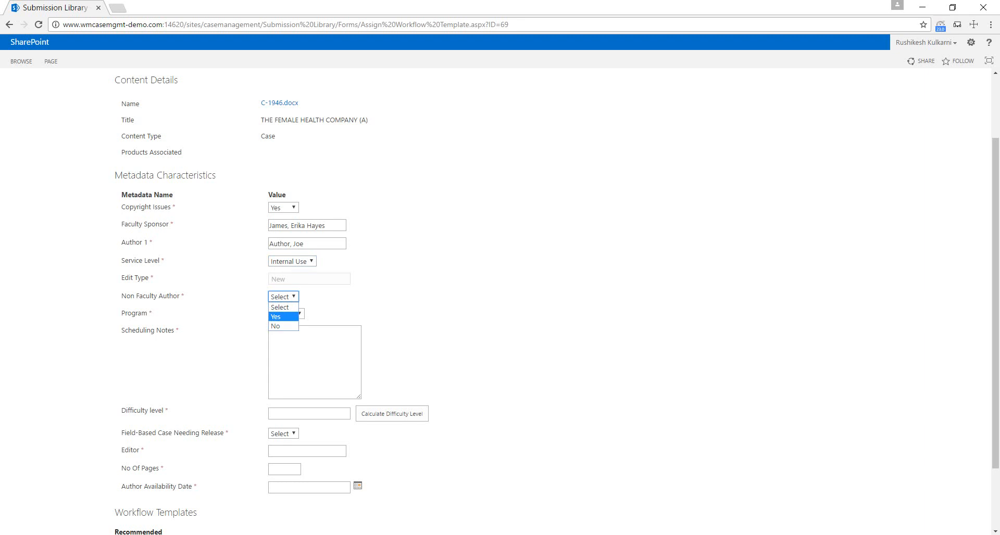
pyautogui.press('Return')
pyautogui.click(287, 314)
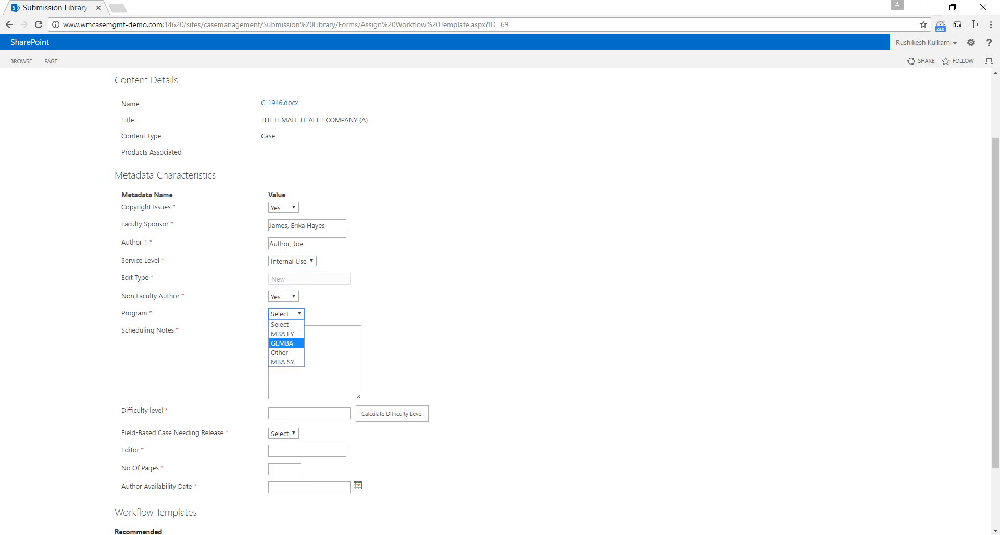
pyautogui.press('Return')
# Step: Enter N/A as the Scheduling Notes
pyautogui.press('Tab')
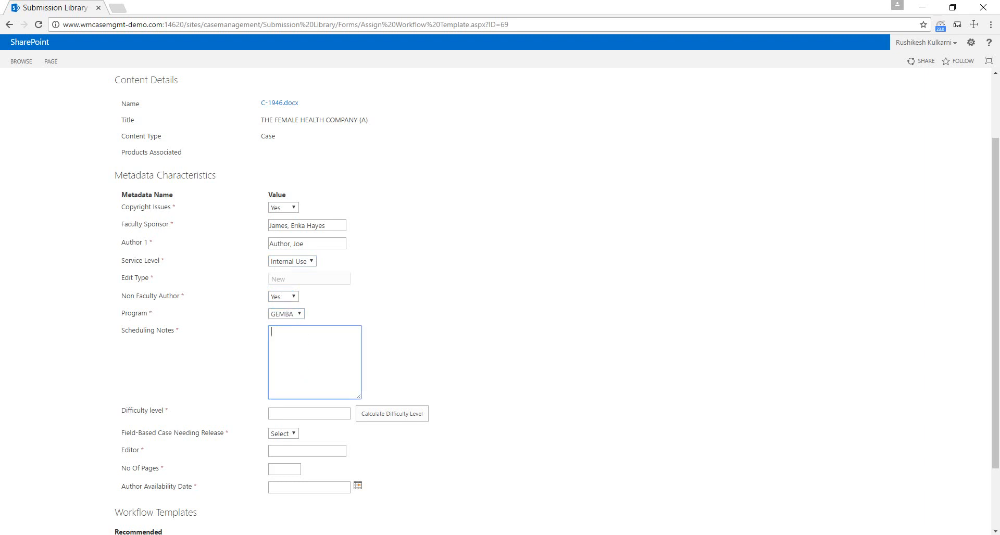
pyautogui.press('capslock')
pyautogui.write('N/A')
pyautogui.press('Tab')
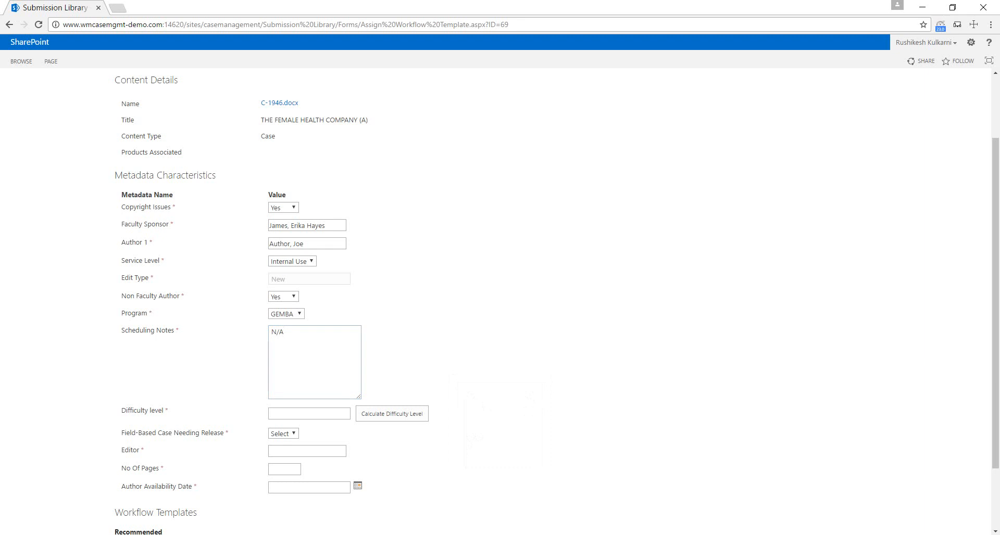
# Step: Set Field-Based Case Needing Release to Yes and fill in Editor with the second suggestion matching "EDI"
pyautogui.scroll(-1, 499, 303)
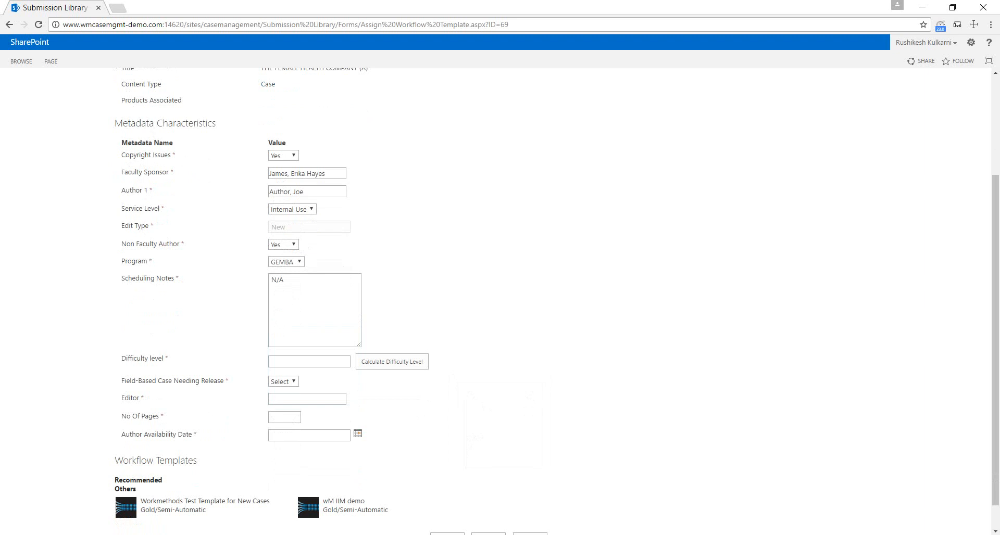
pyautogui.click(284, 381)
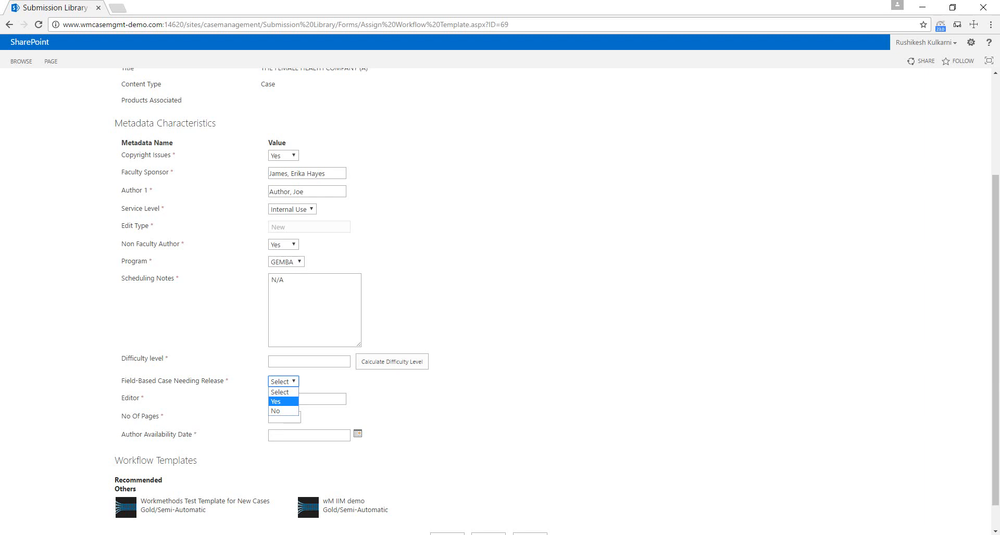
pyautogui.press('Return')
pyautogui.click(307, 399)
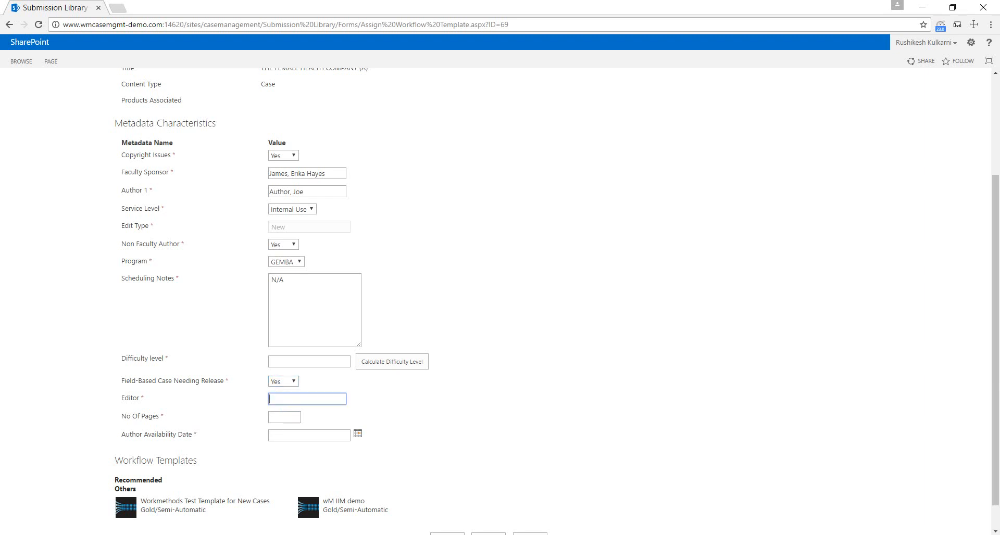
pyautogui.write('ED')
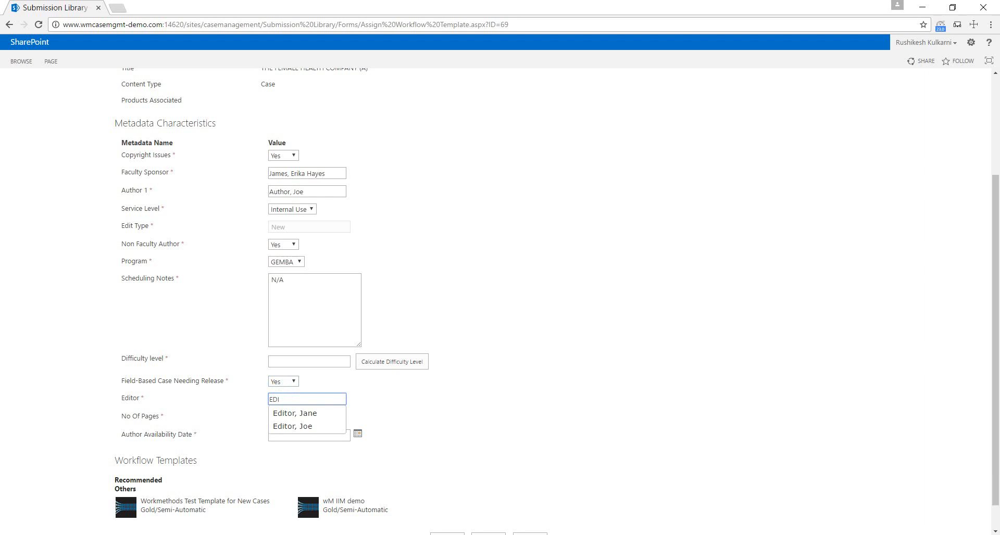
pyautogui.write('I')
pyautogui.press('Down')
pyautogui.press('Down')
pyautogui.press('Return')
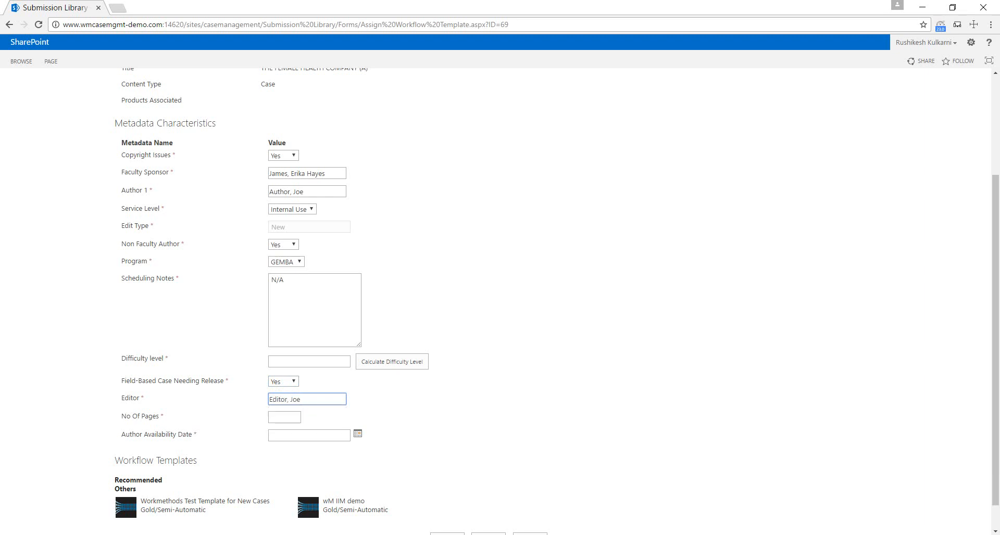
# Step: Set No Of Pages to 10 and the Author Availability Date to 10/10/2016
pyautogui.click(281, 417)
pyautogui.write('10')
pyautogui.click(292, 436)
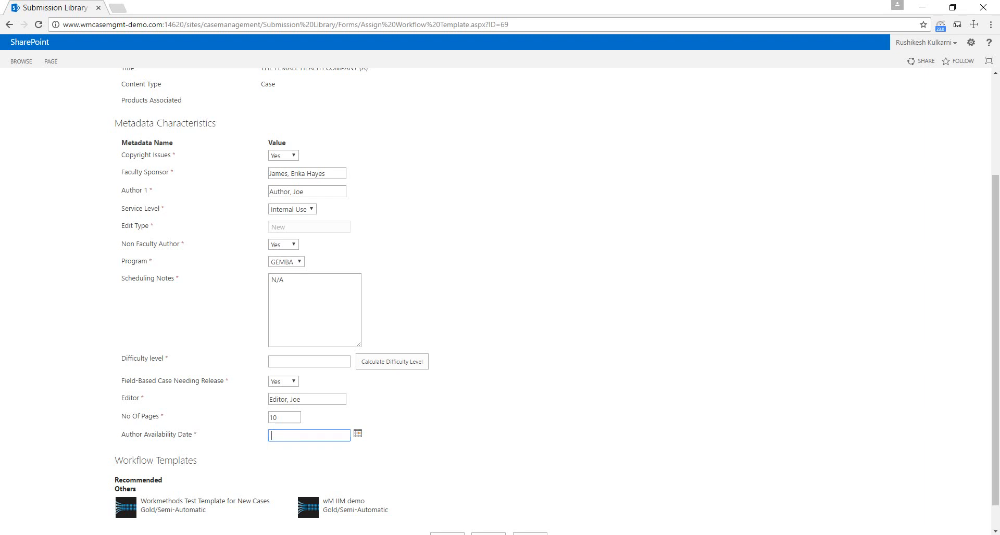
pyautogui.click(358, 434)
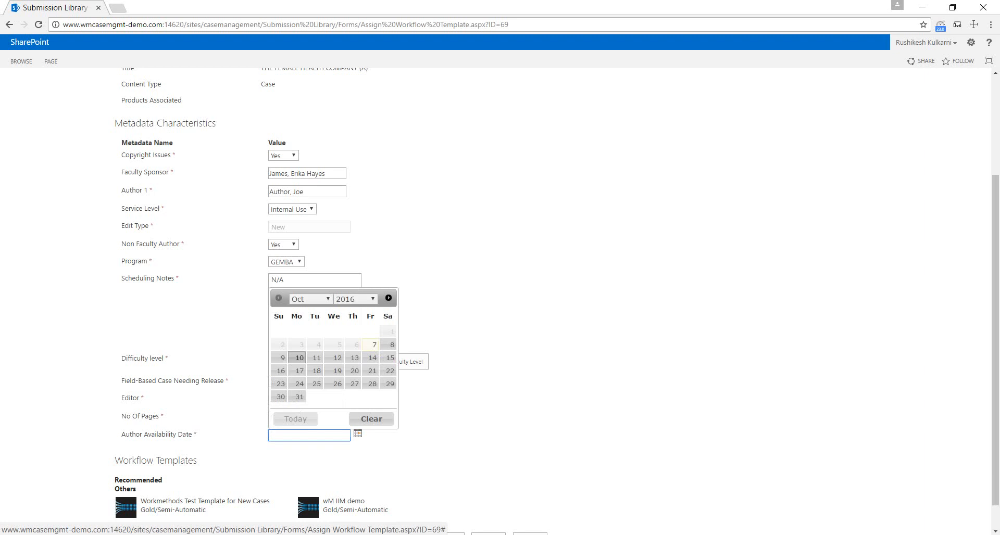
pyautogui.click(297, 358)
pyautogui.click(299, 358)
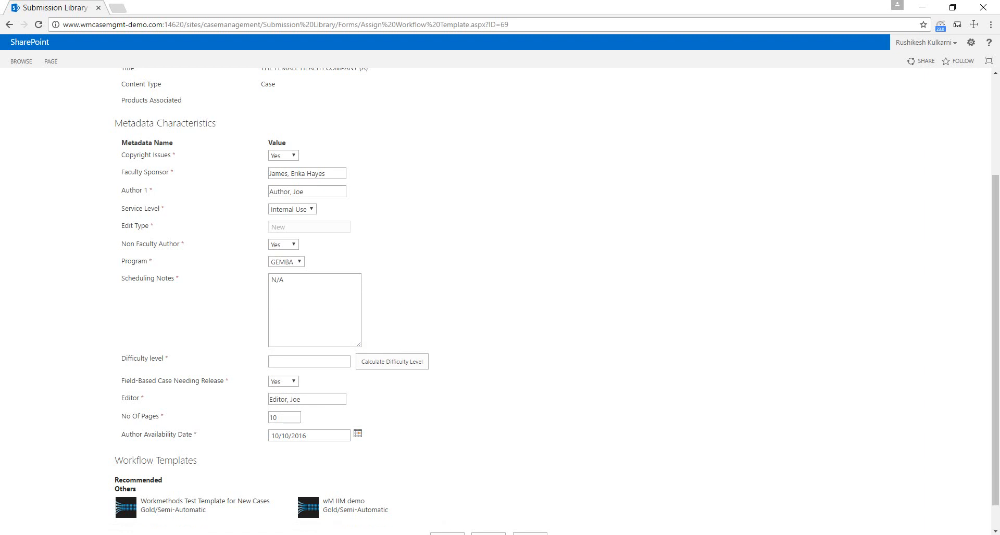
# Step: Select the wM IIM demo workflow template and try to accept the assignment
pyautogui.scroll(-1, 500, 302)
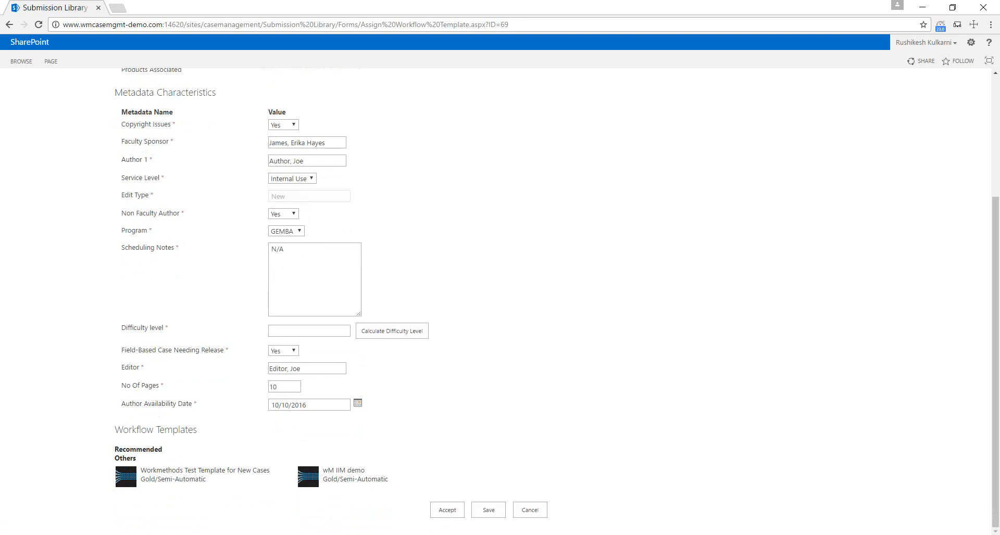
pyautogui.click(308, 477)
pyautogui.click(447, 510)
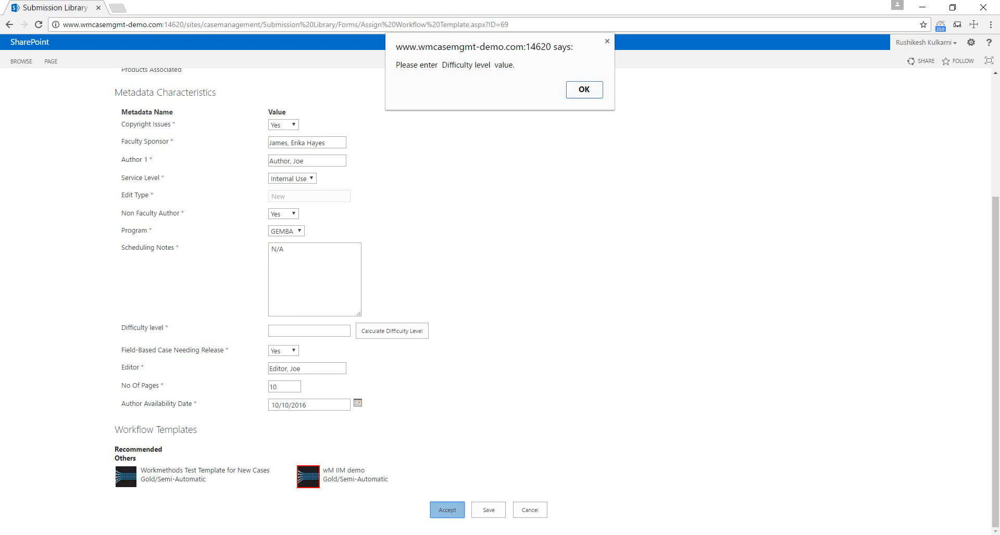
pyautogui.press('Return')
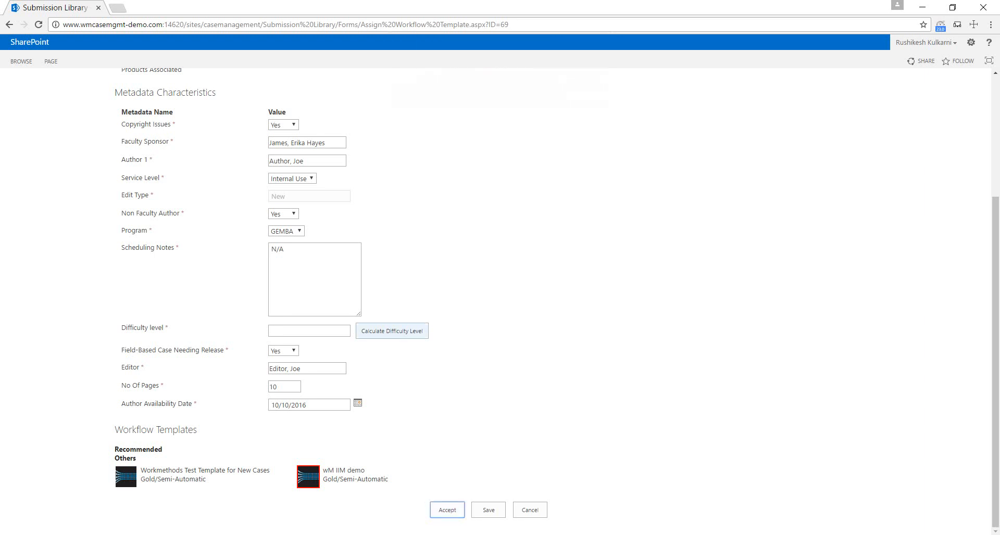
# Step: Calculate the difficulty level and accept the workflow template assignment, dismissing the dialogs
pyautogui.click(392, 331)
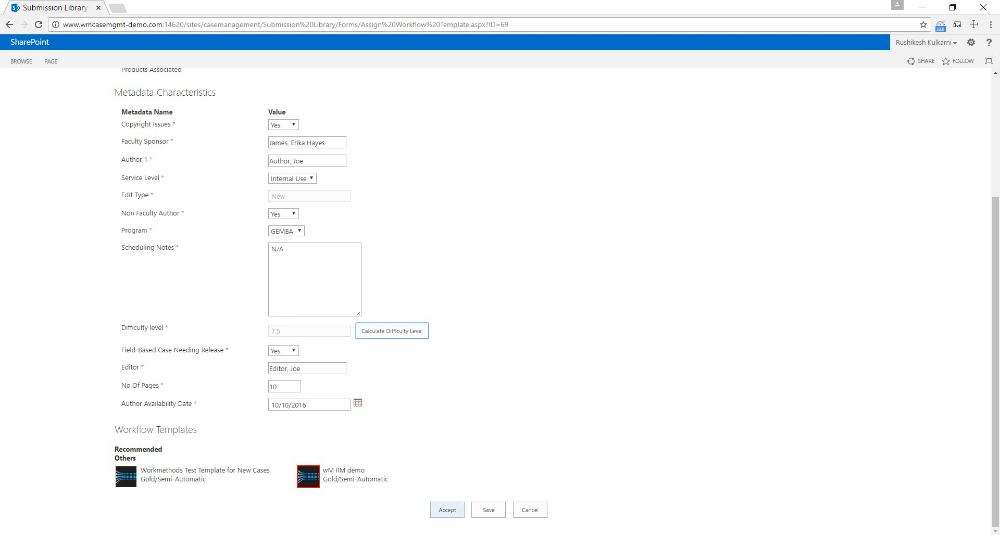
pyautogui.click(448, 511)
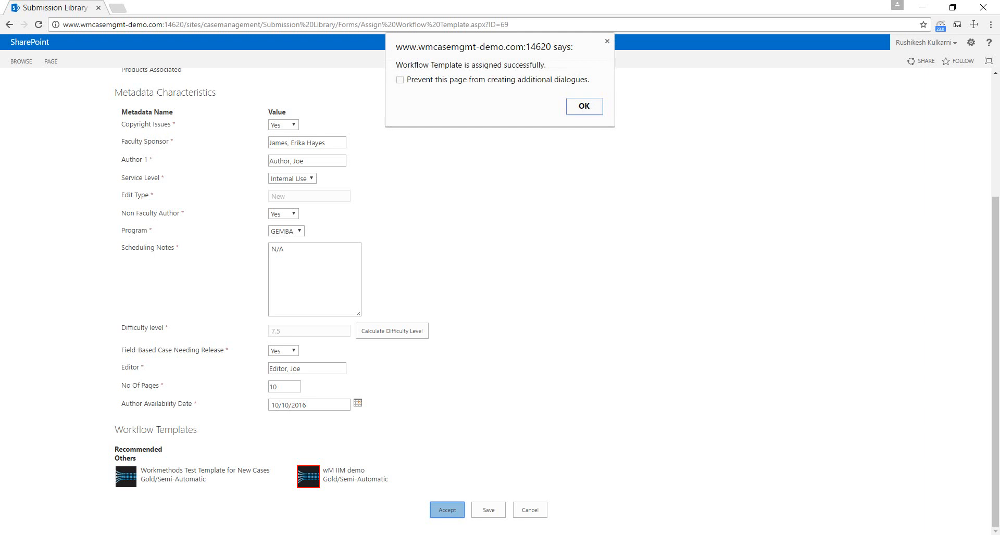
pyautogui.press('Return')
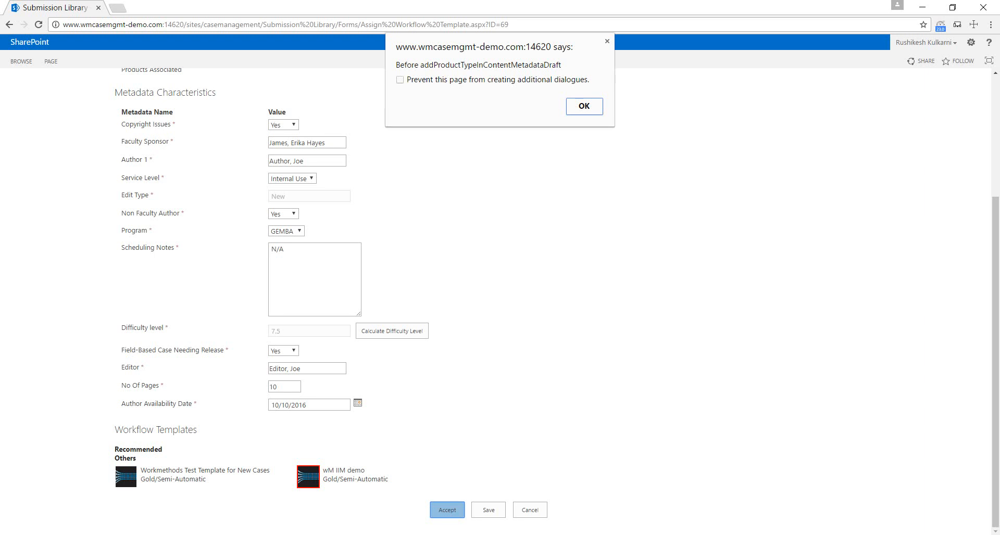
pyautogui.press('Return')
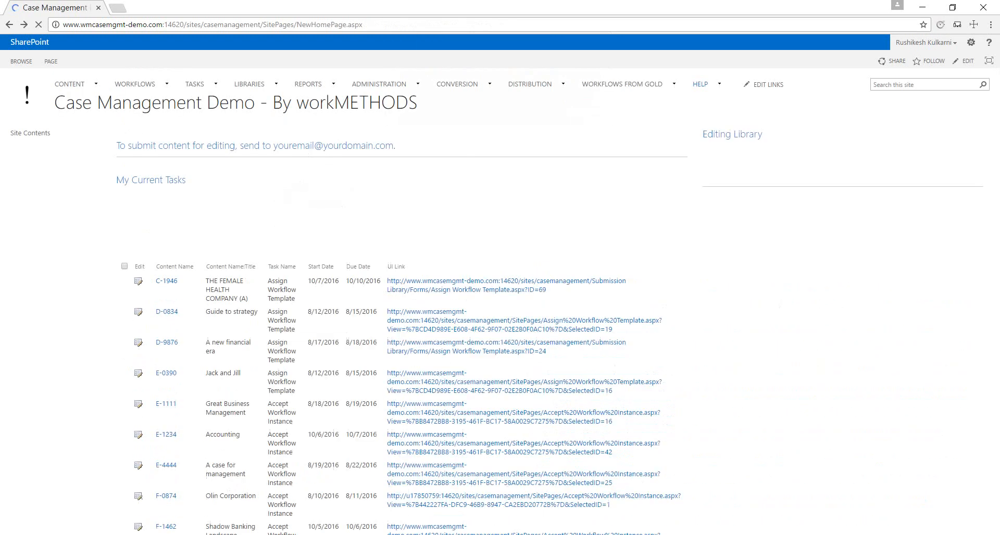